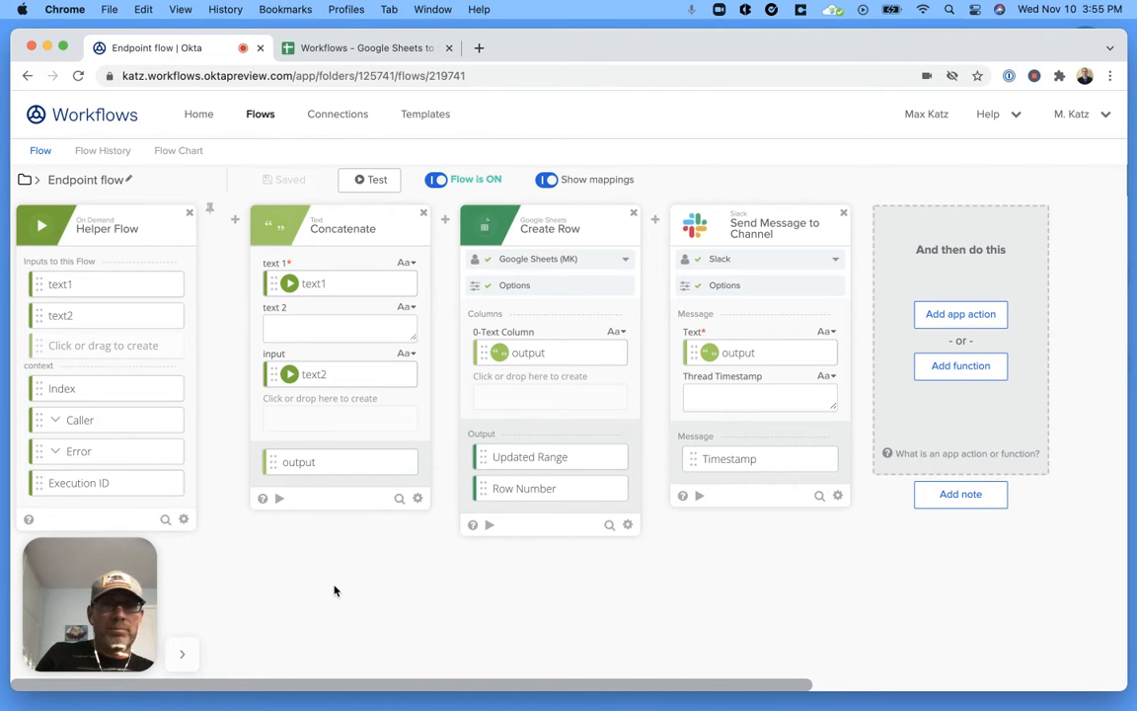
- View the flow chart of the Endpoint flow and return to the flow editor
left_click(186, 160)
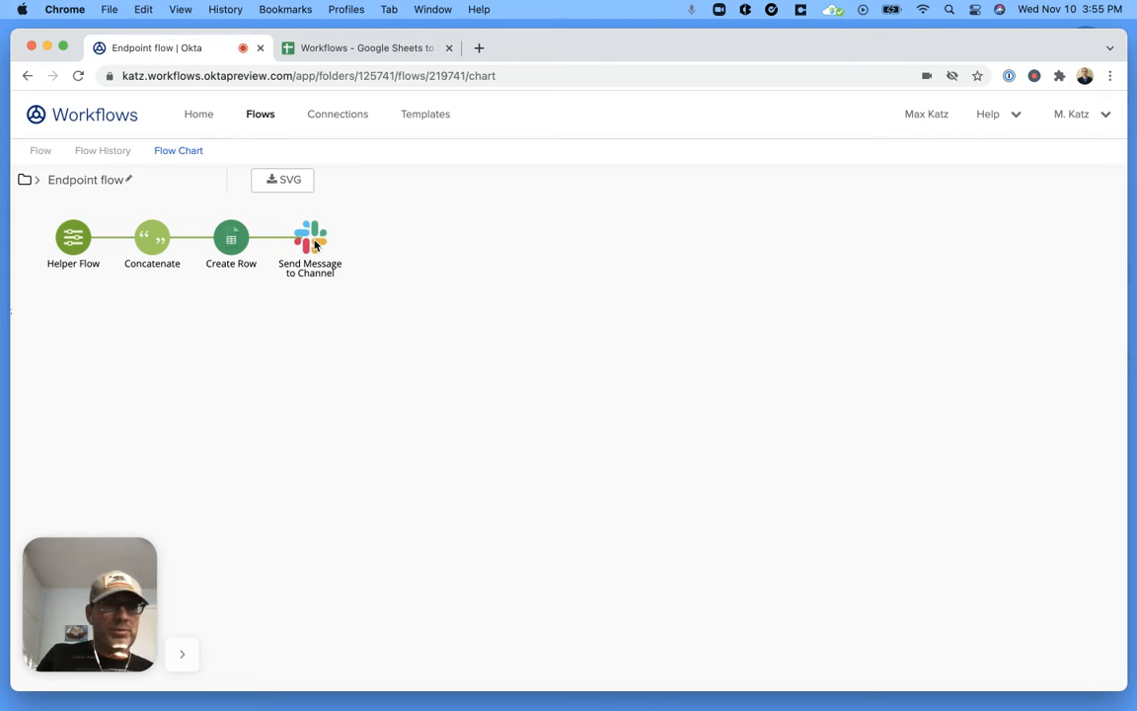
left_click(36, 151)
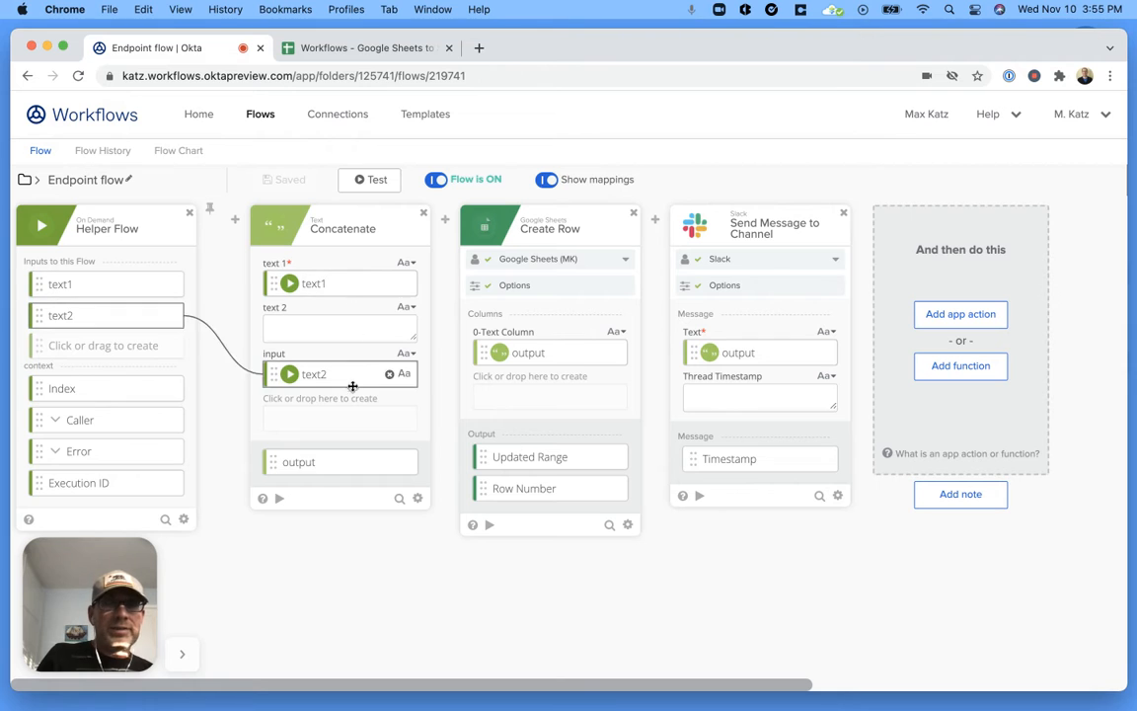
- Test the Concatenate card with "One", "Two" and "Three", and rerun it without the space before "Two"
left_click(279, 500)
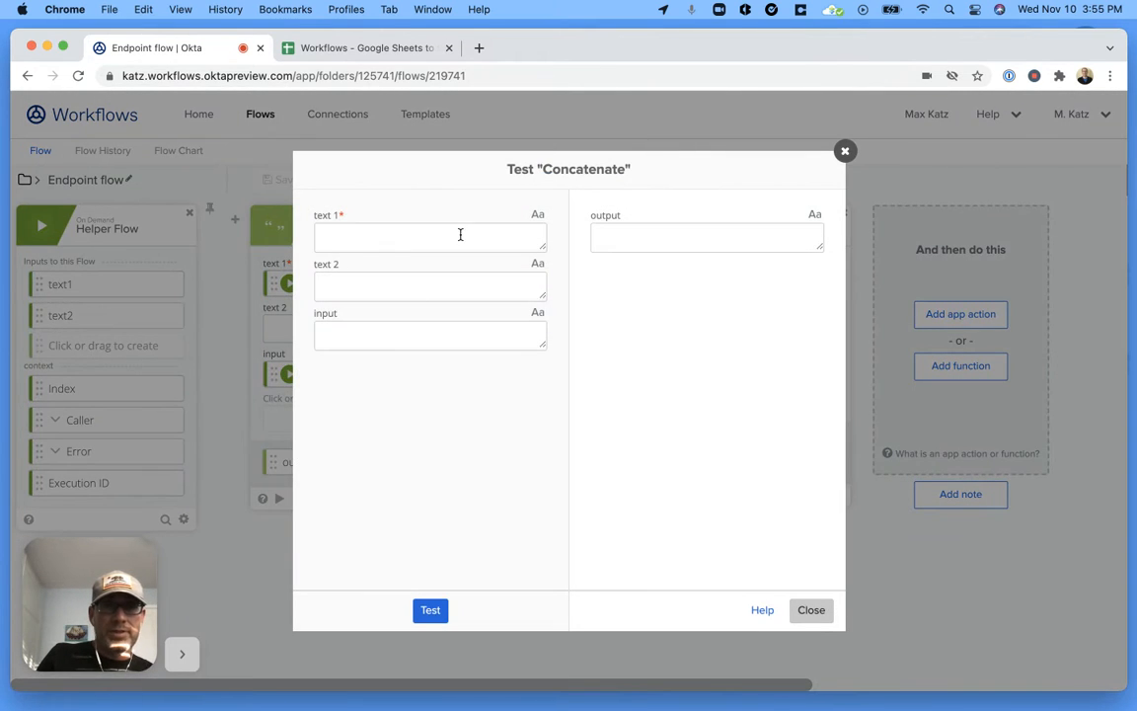
type("One")
key("Tab")
type("Two")
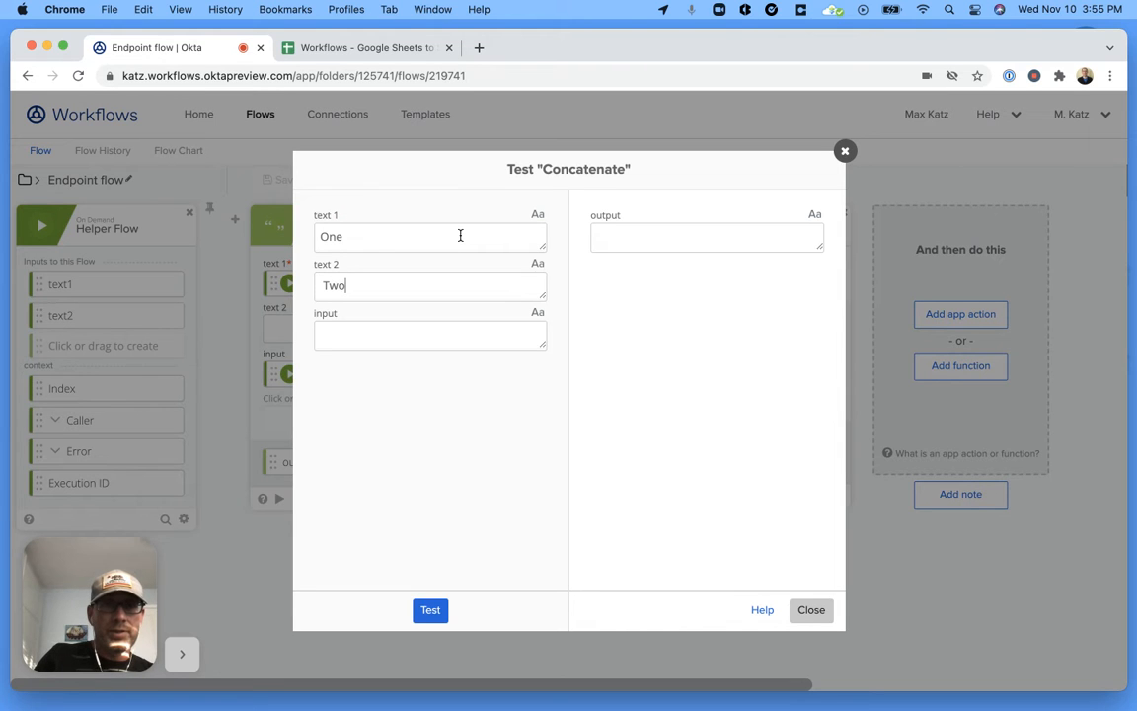
type("Three")
left_click(432, 611)
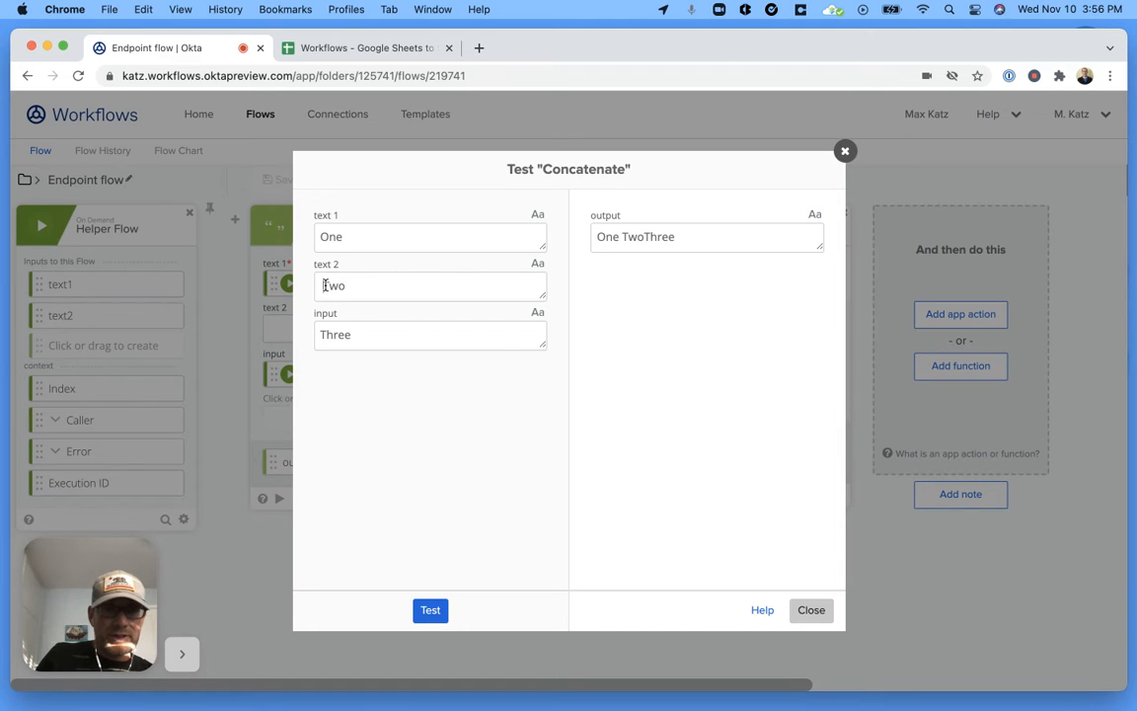
left_click(432, 609)
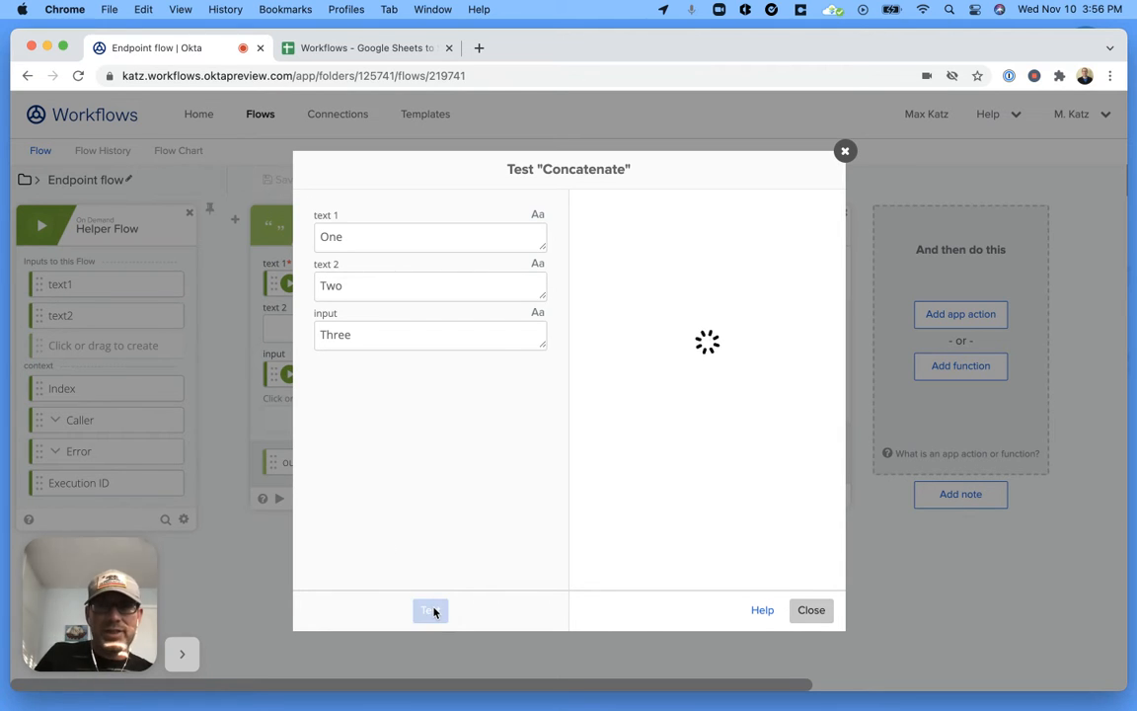
left_click(809, 611)
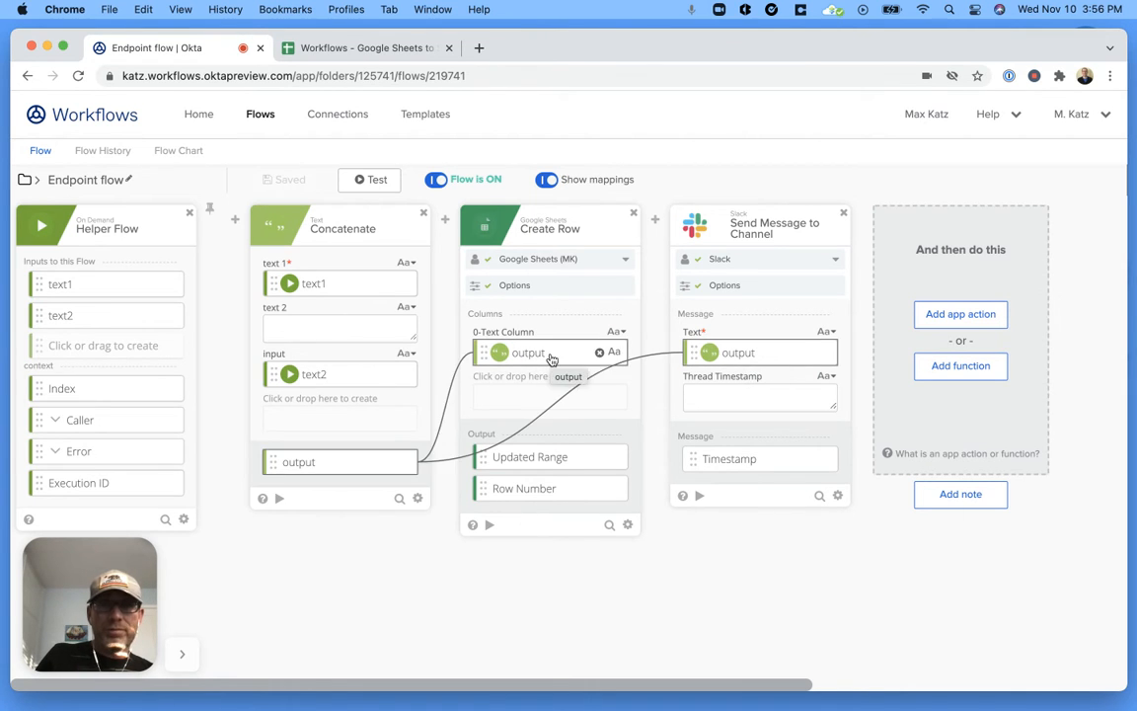
- Test the Create Row card with "Hello!" as the Text Column value and check the row in the Google Sheets spreadsheet
left_click(489, 528)
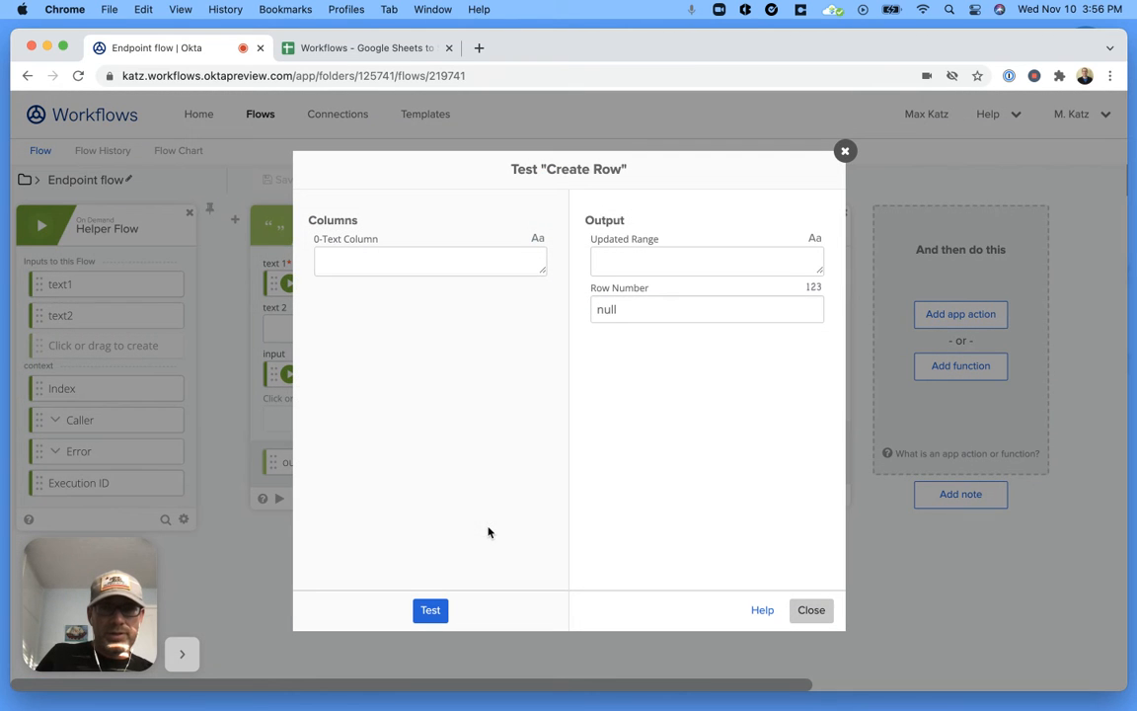
type("Hello!")
left_click(430, 611)
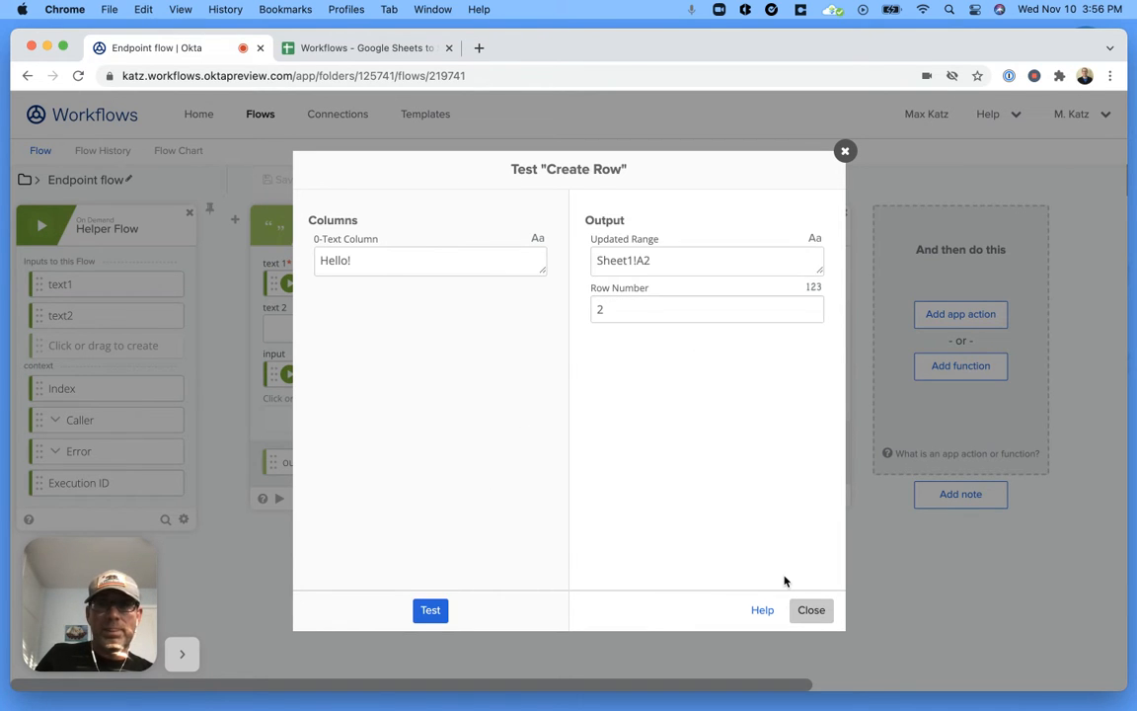
left_click(808, 611)
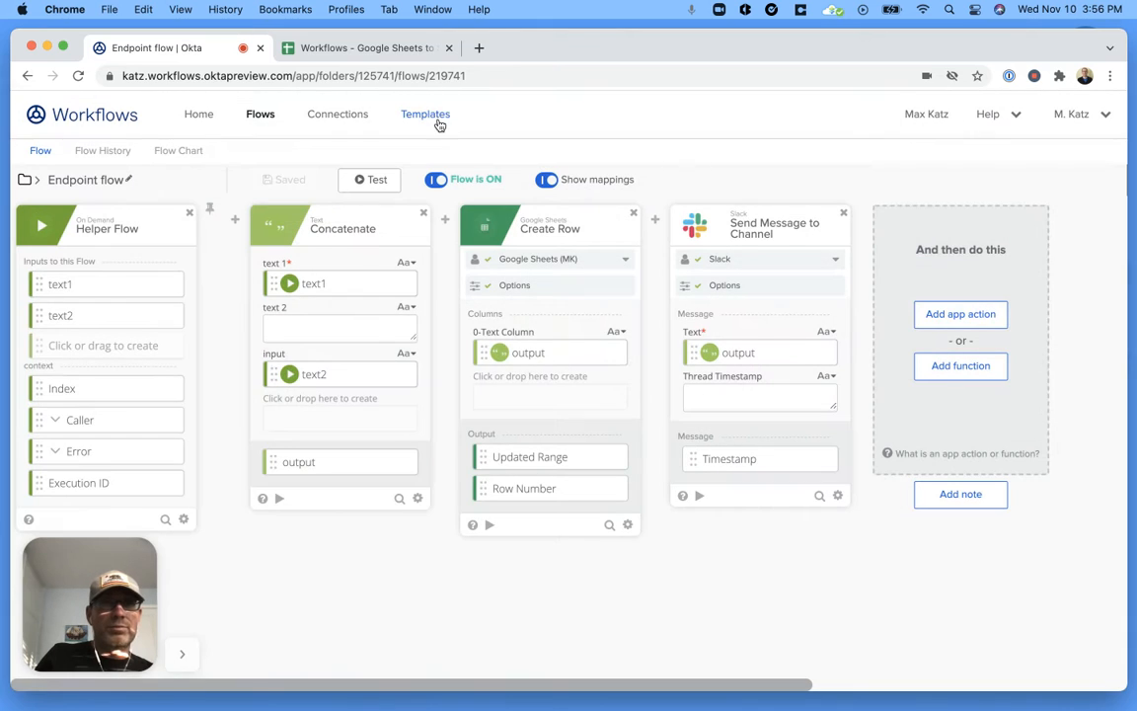
left_click(350, 47)
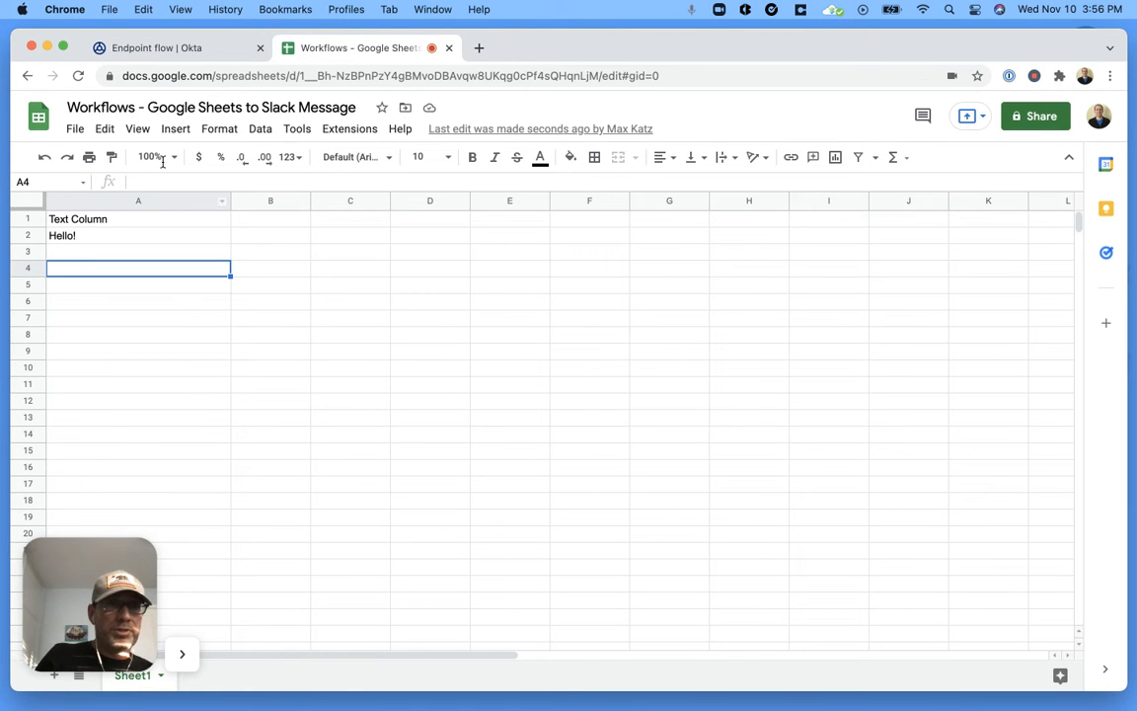
left_click(173, 47)
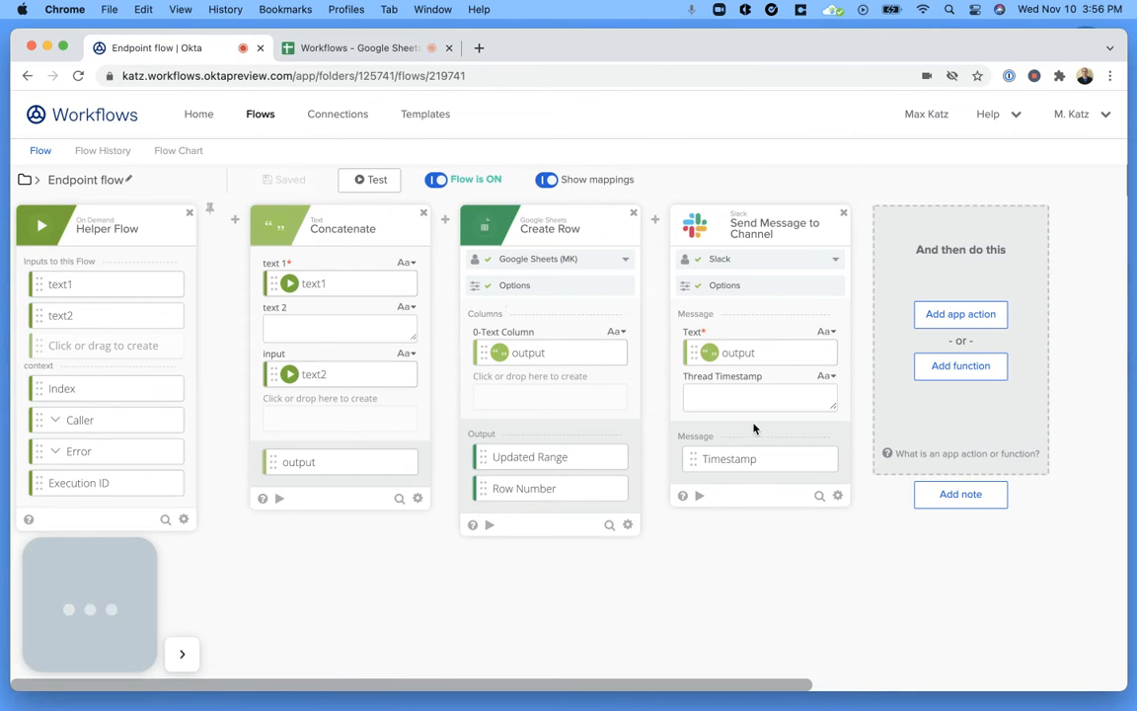
- Test the Send Message to Channel card with the text "Hello!!" and check the message in Slack's workflows-test channel
left_click(699, 495)
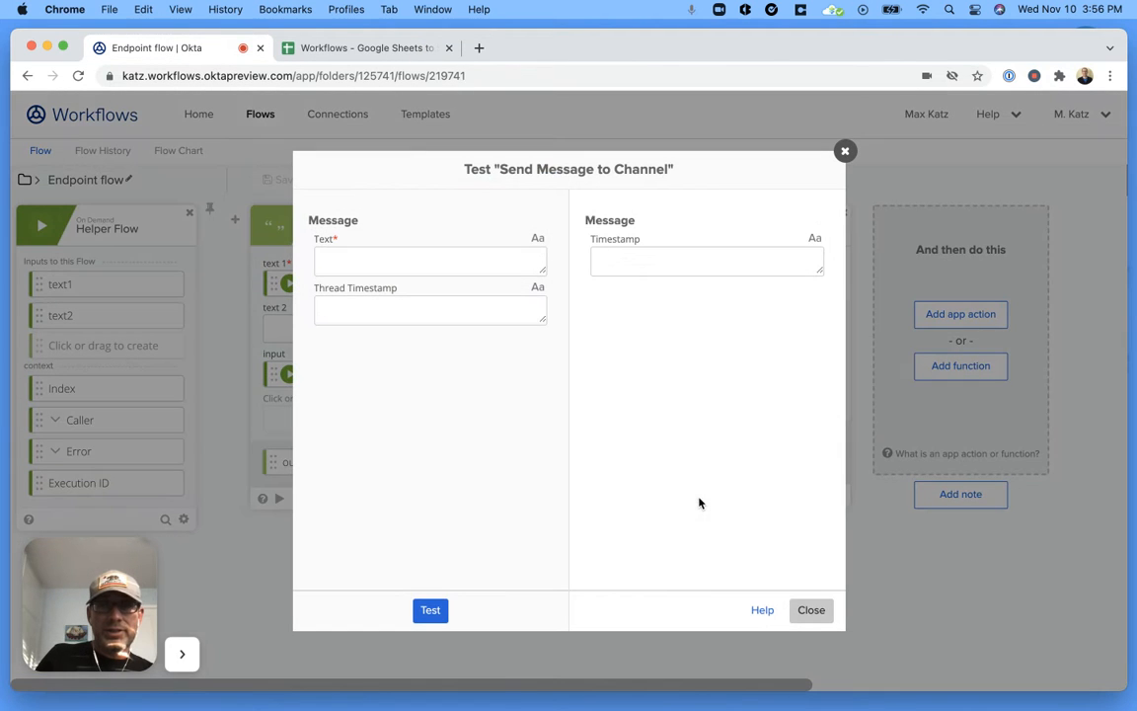
left_click(414, 263)
type("Hello!")
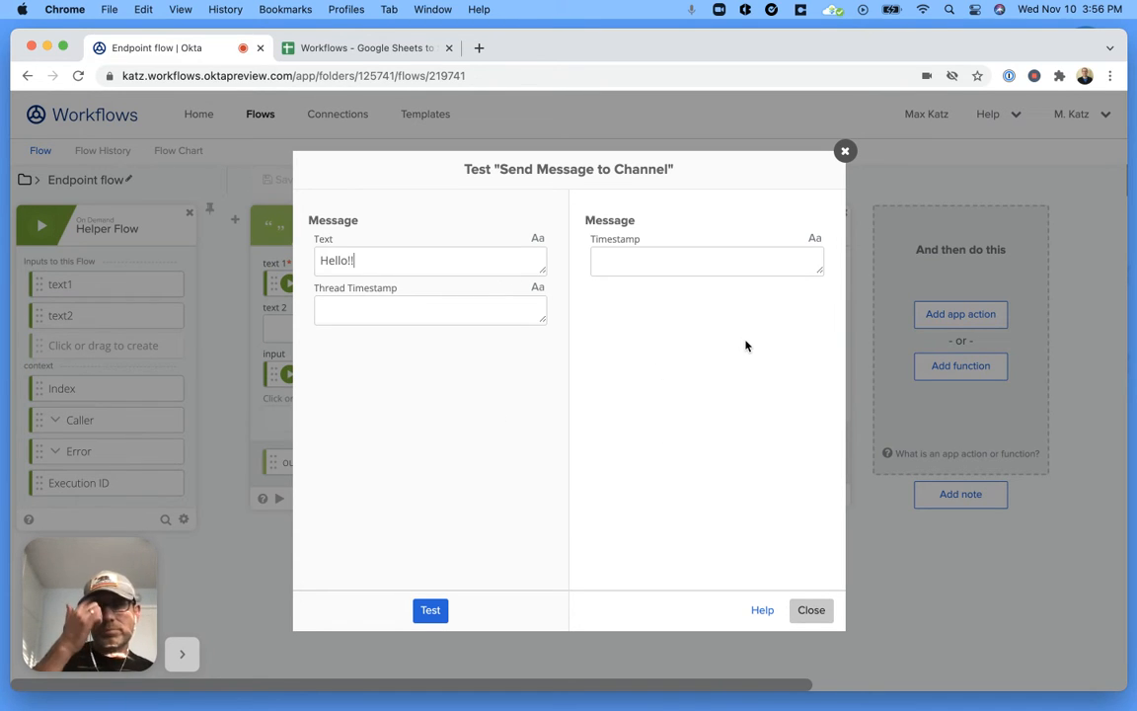
left_click(431, 613)
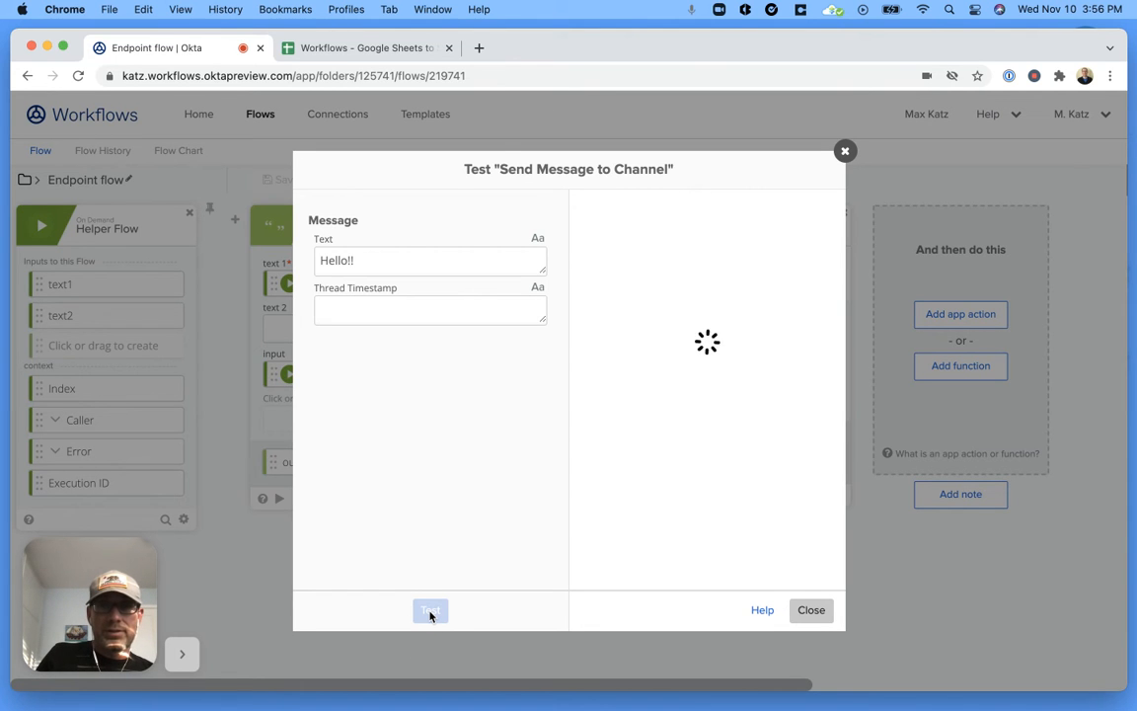
left_click(815, 616)
key("ctrl+Up")
left_click(853, 258)
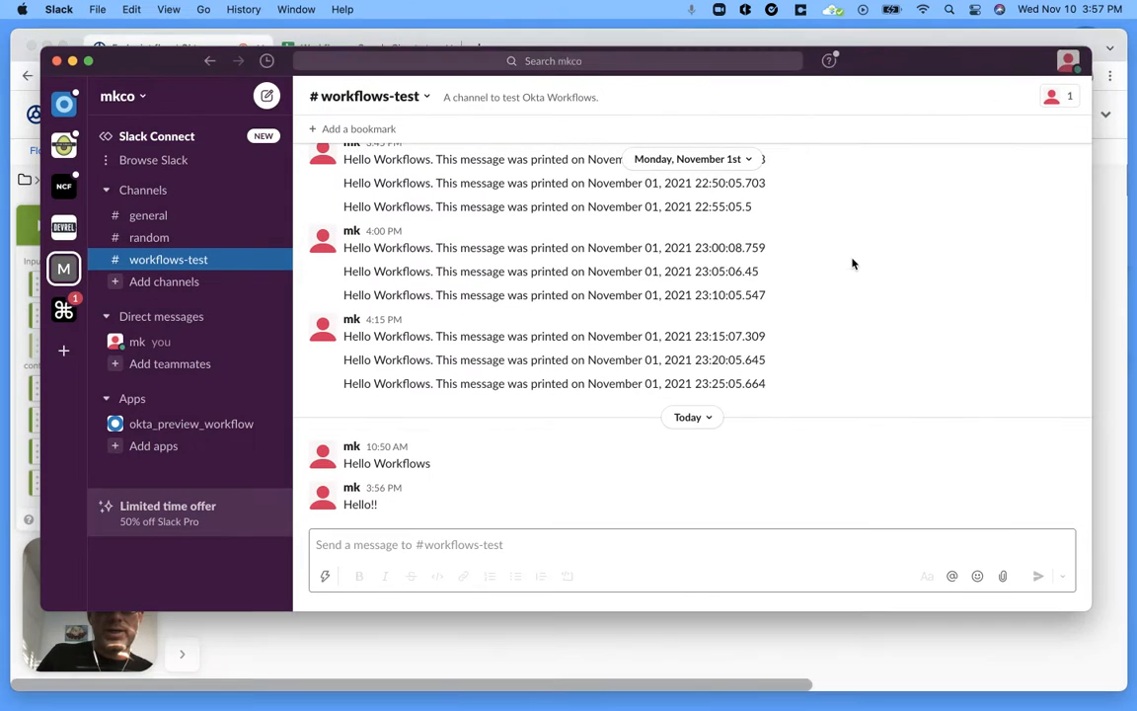
left_click(393, 640)
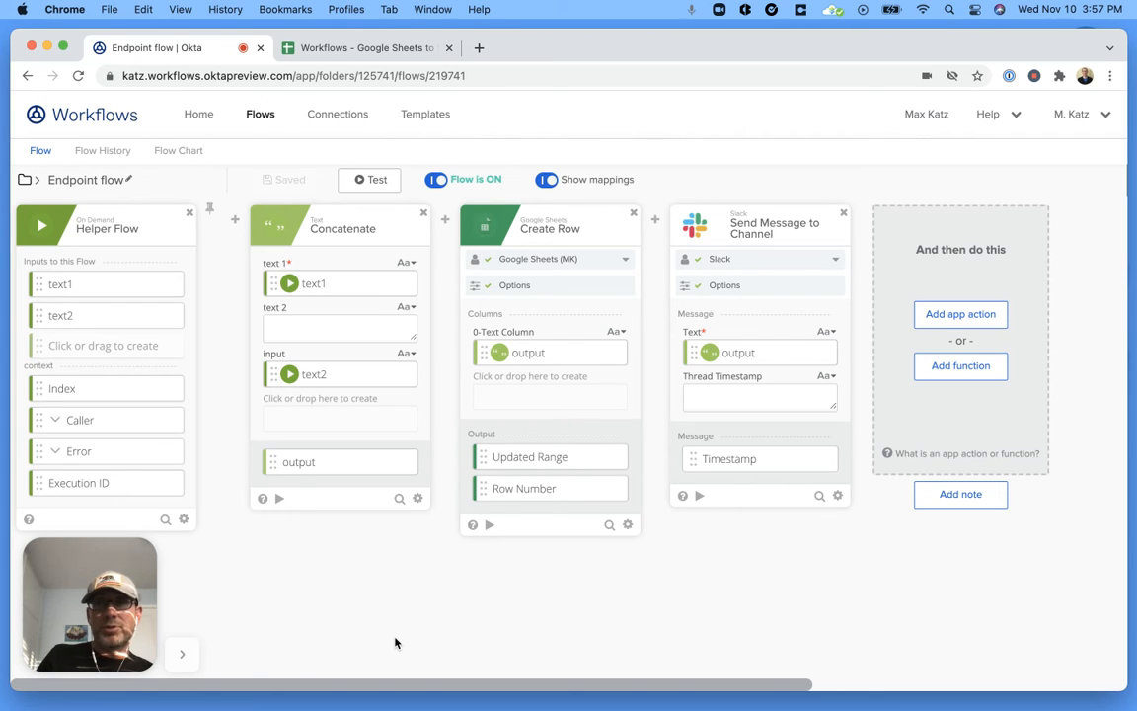
- Add the Date & Time Now function at the end of the flow
left_click(970, 368)
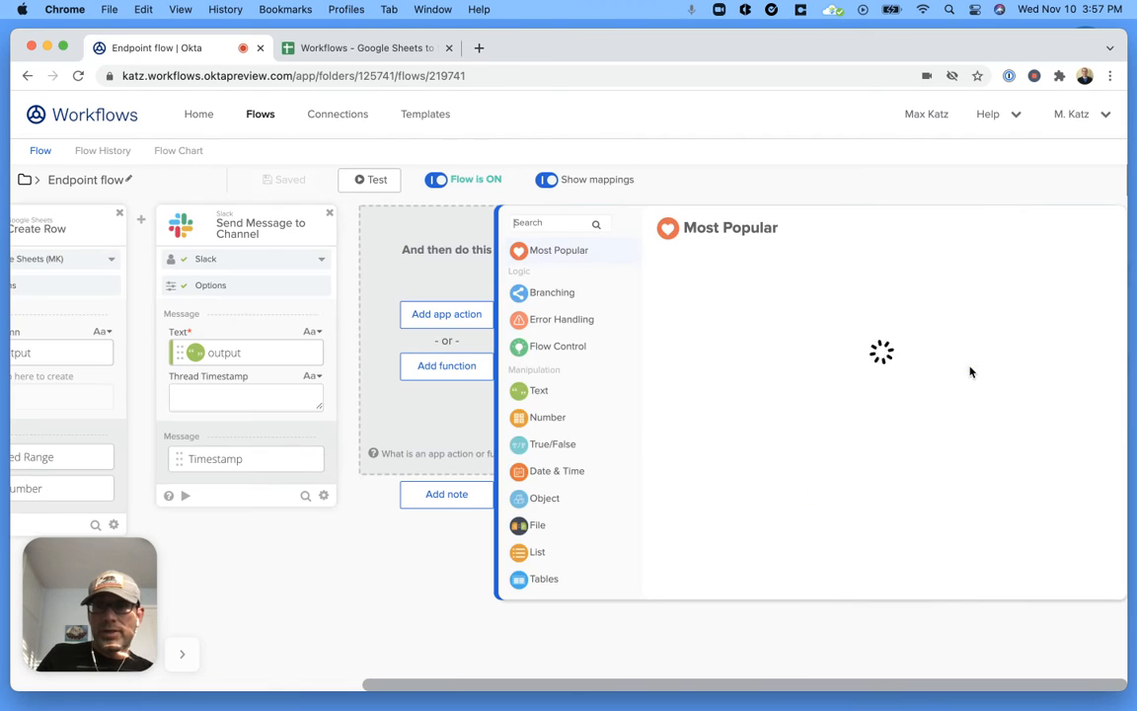
left_click(546, 473)
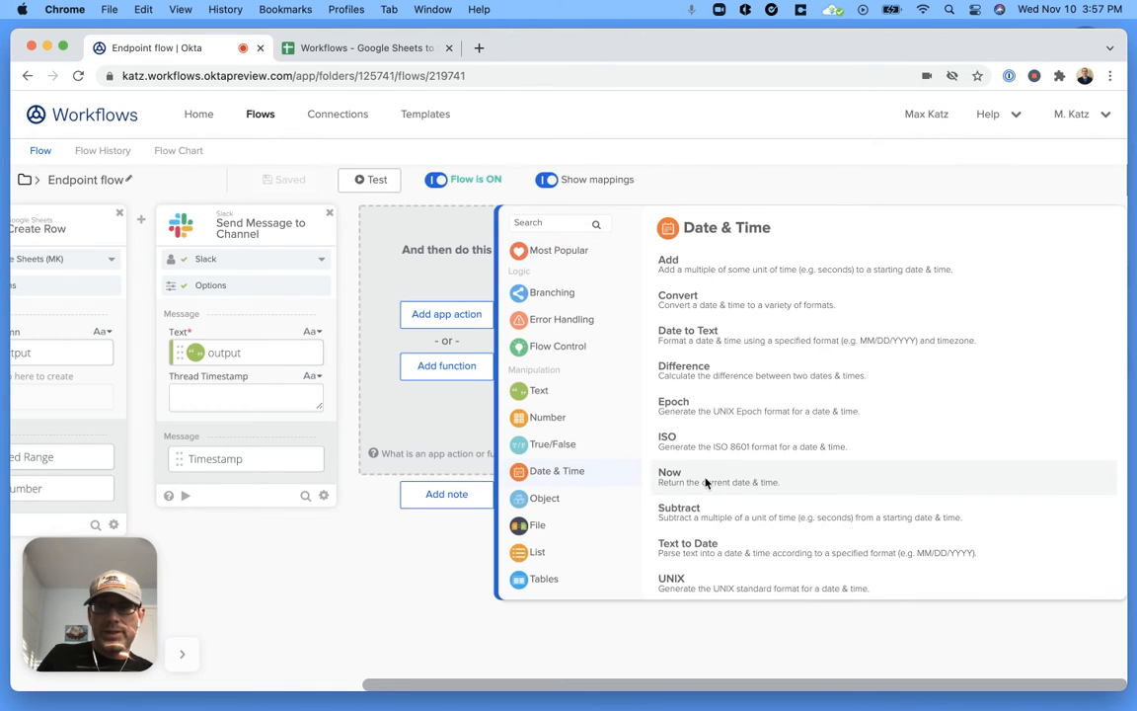
left_click(705, 483)
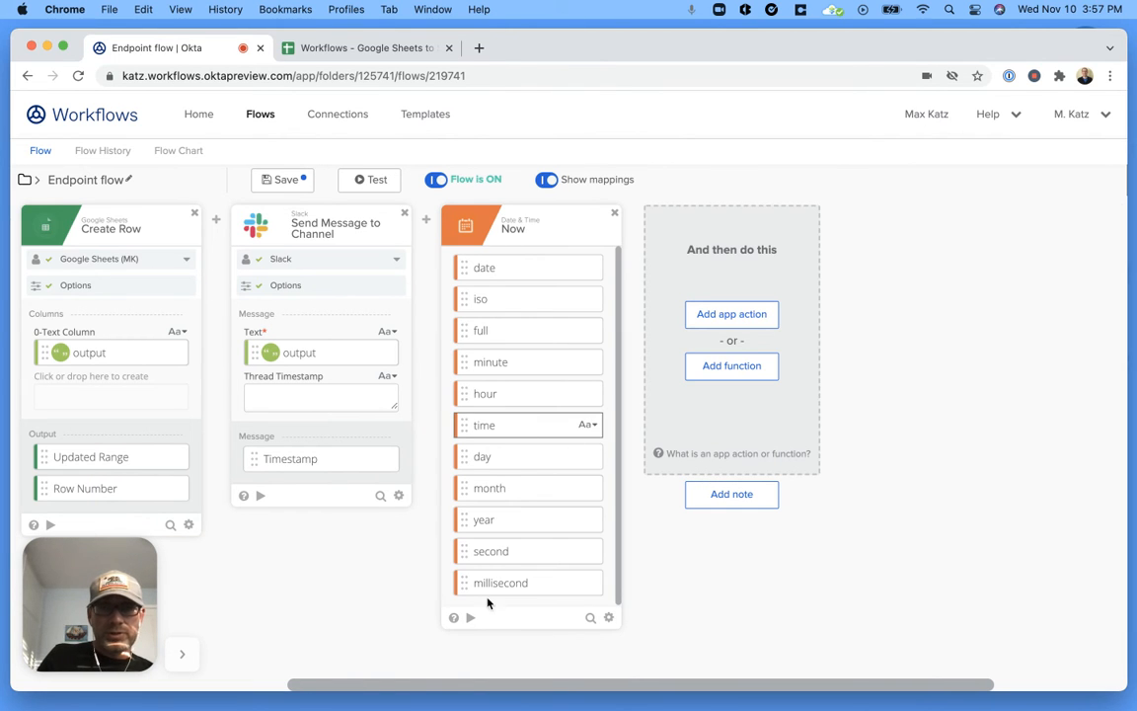
- Test the Now card on its own and close its test dialog
left_click(469, 616)
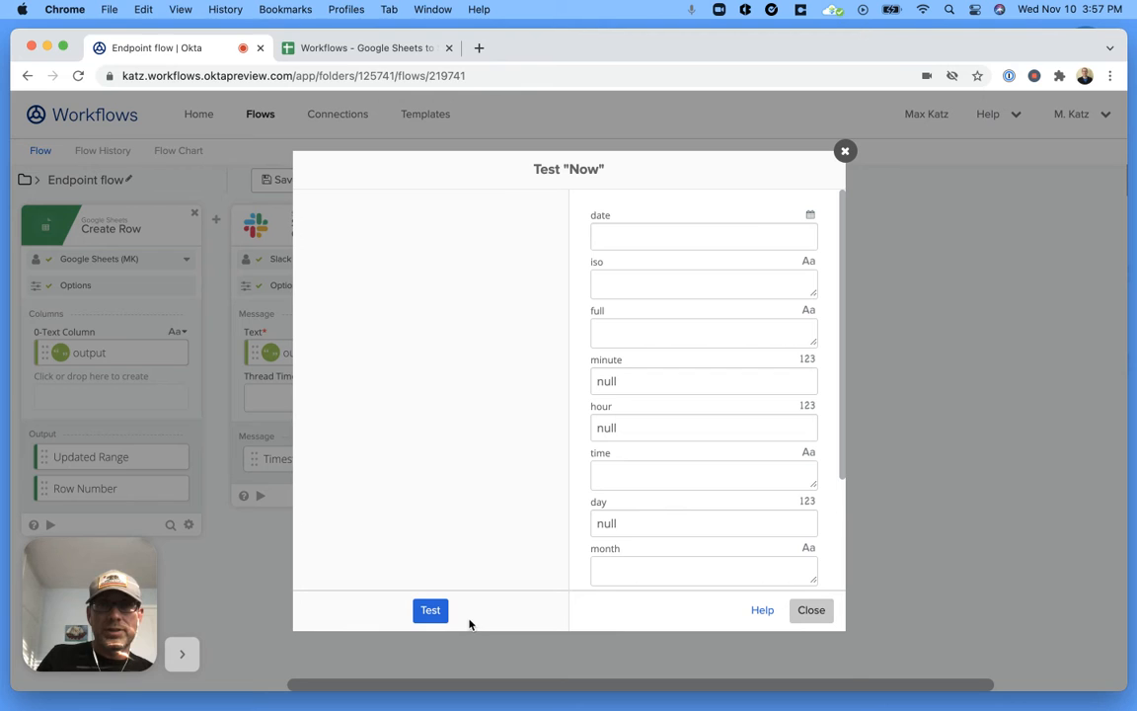
left_click(424, 612)
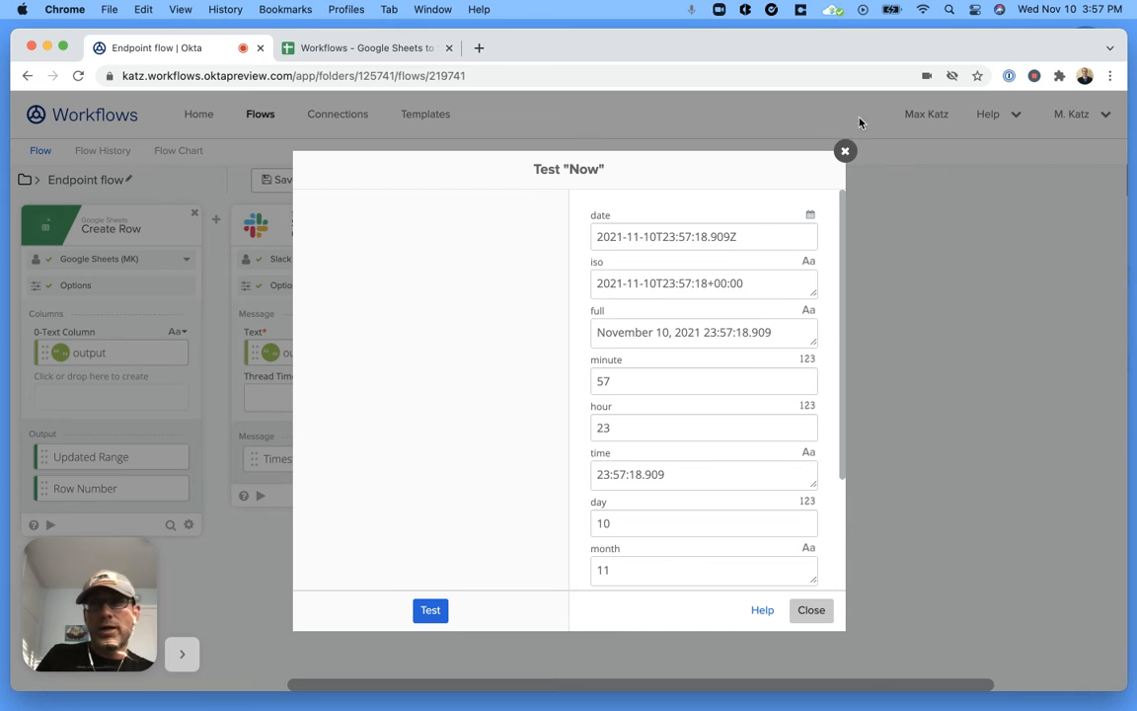
left_click(844, 151)
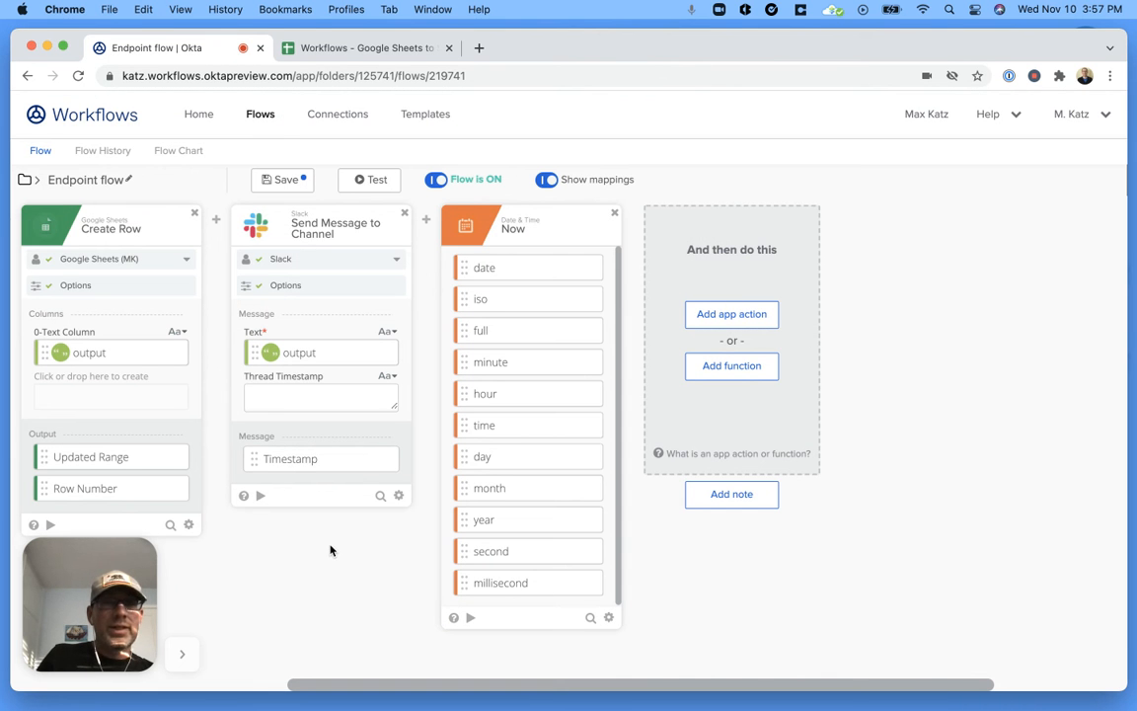
- Save the flow and run a test of the whole flow with text1 "Hello" and text2 "Workflows!"
scroll(335, 553, "left", 5)
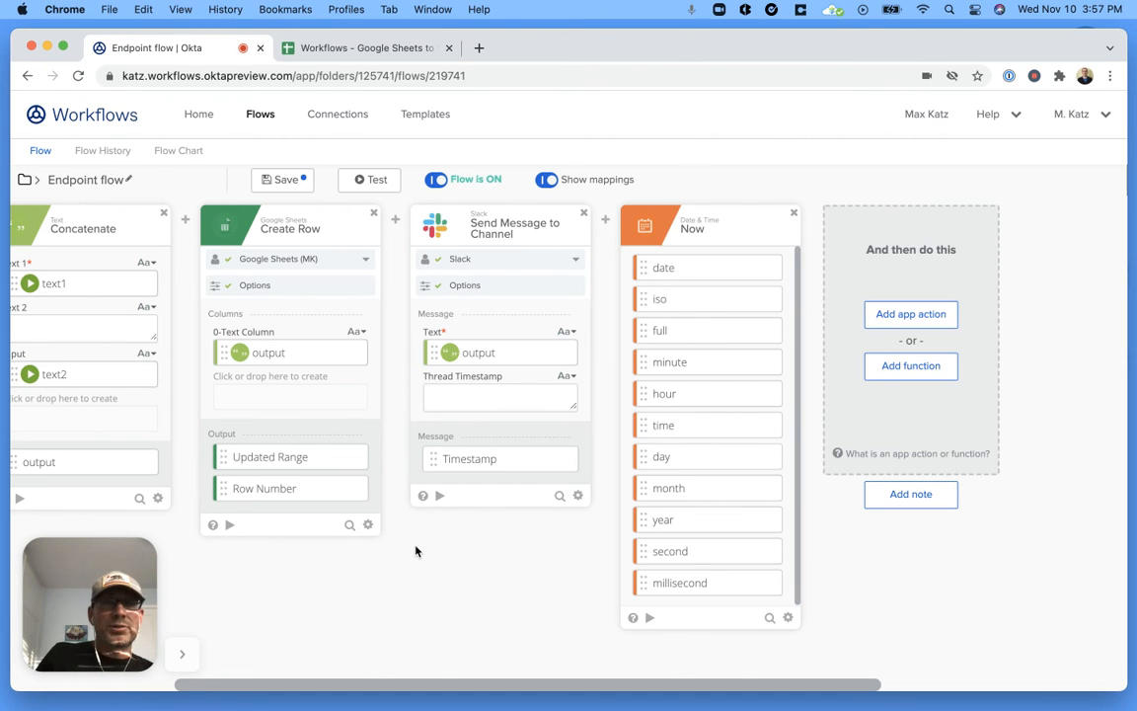
left_click(285, 183)
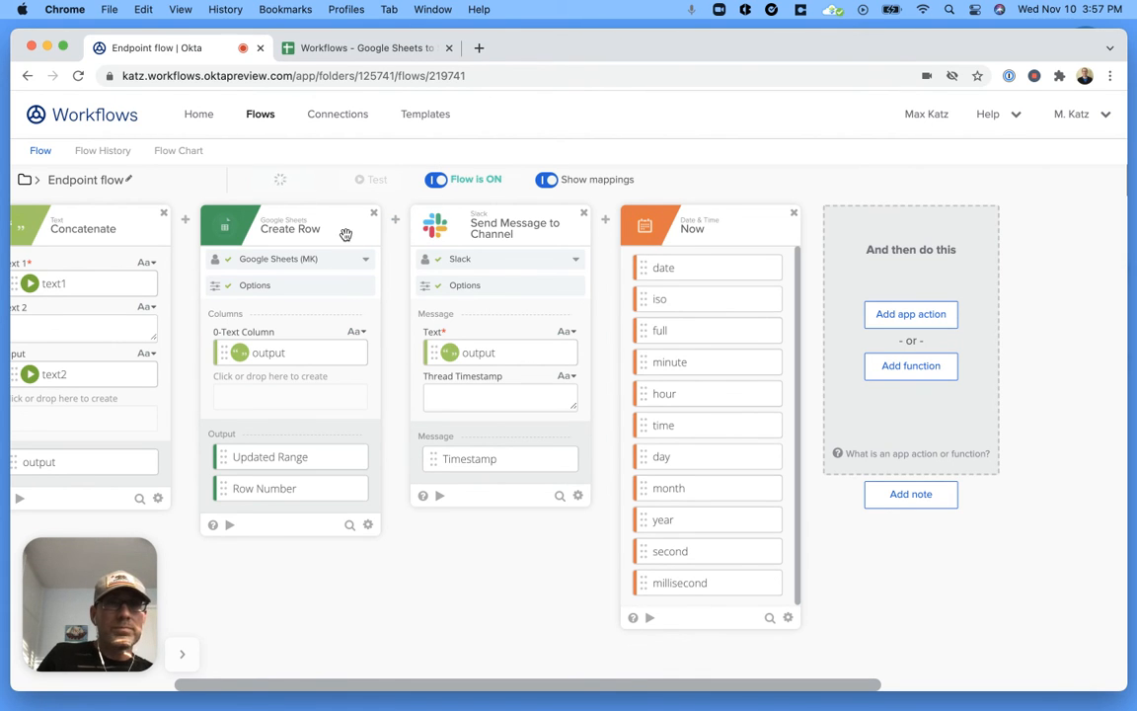
scroll(443, 371, "left", 1)
scroll(434, 335, "left", 2)
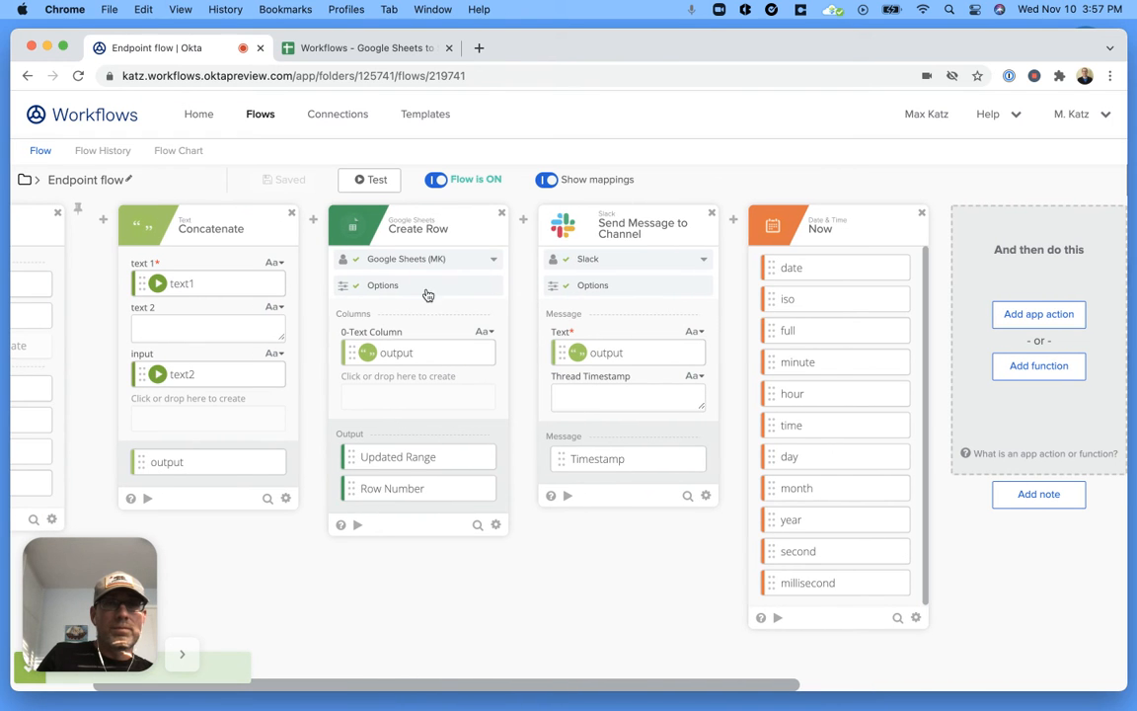
left_click(375, 181)
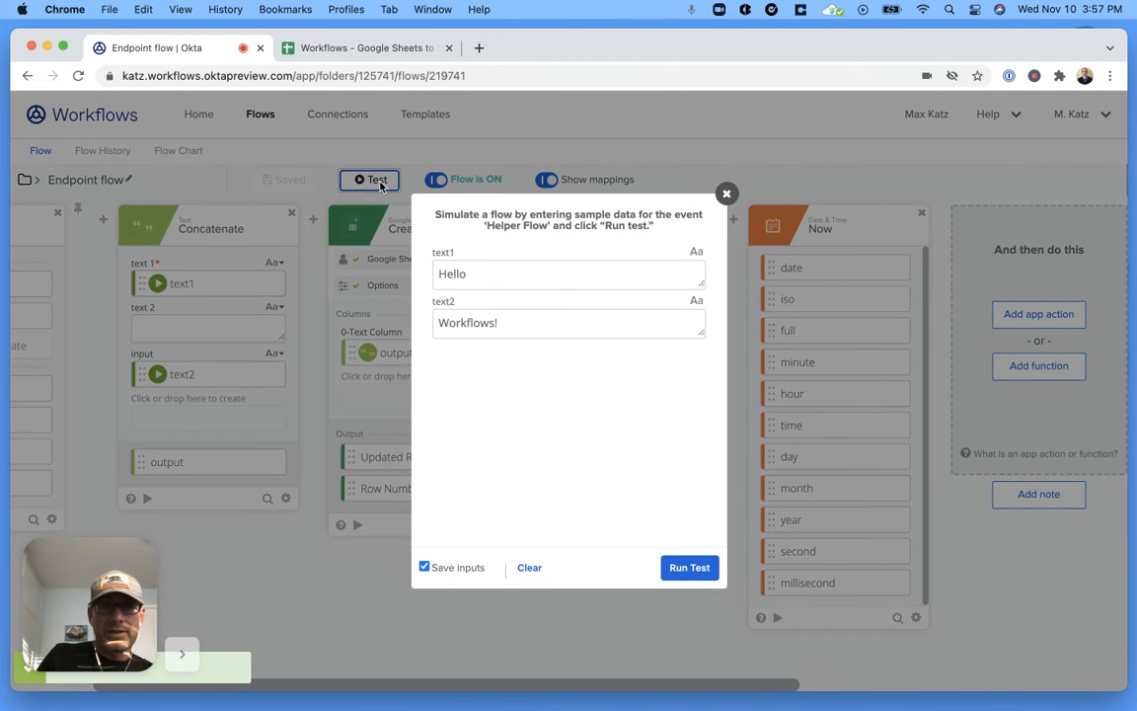
left_click(505, 280)
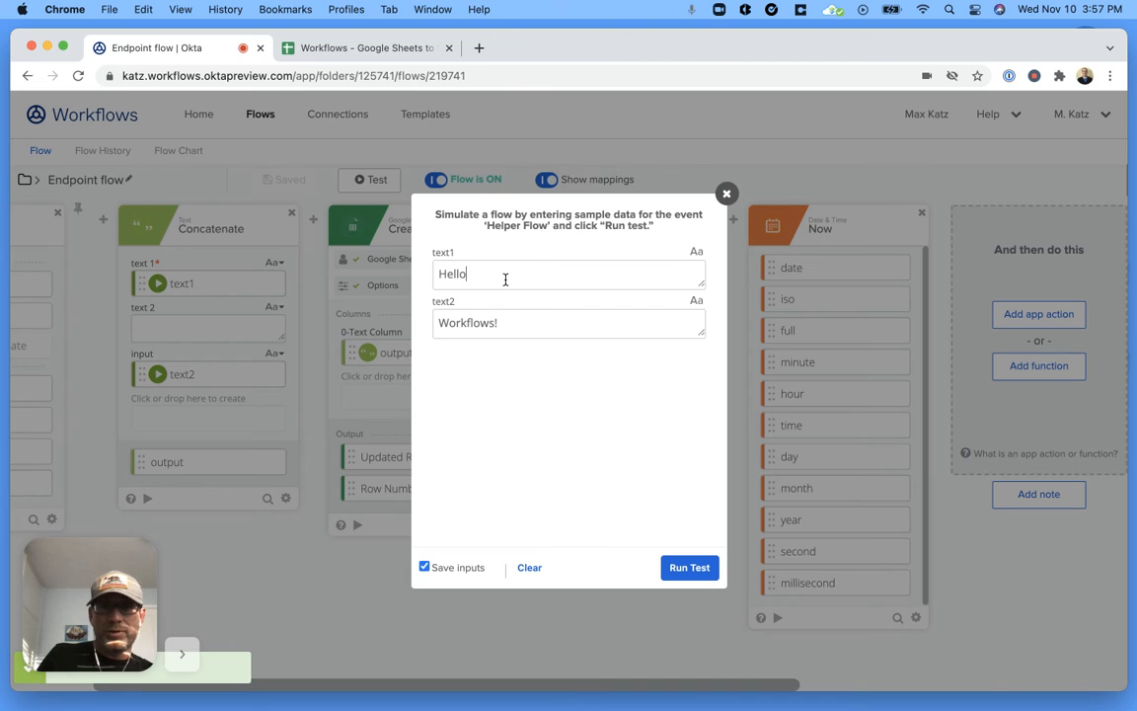
left_click(520, 322)
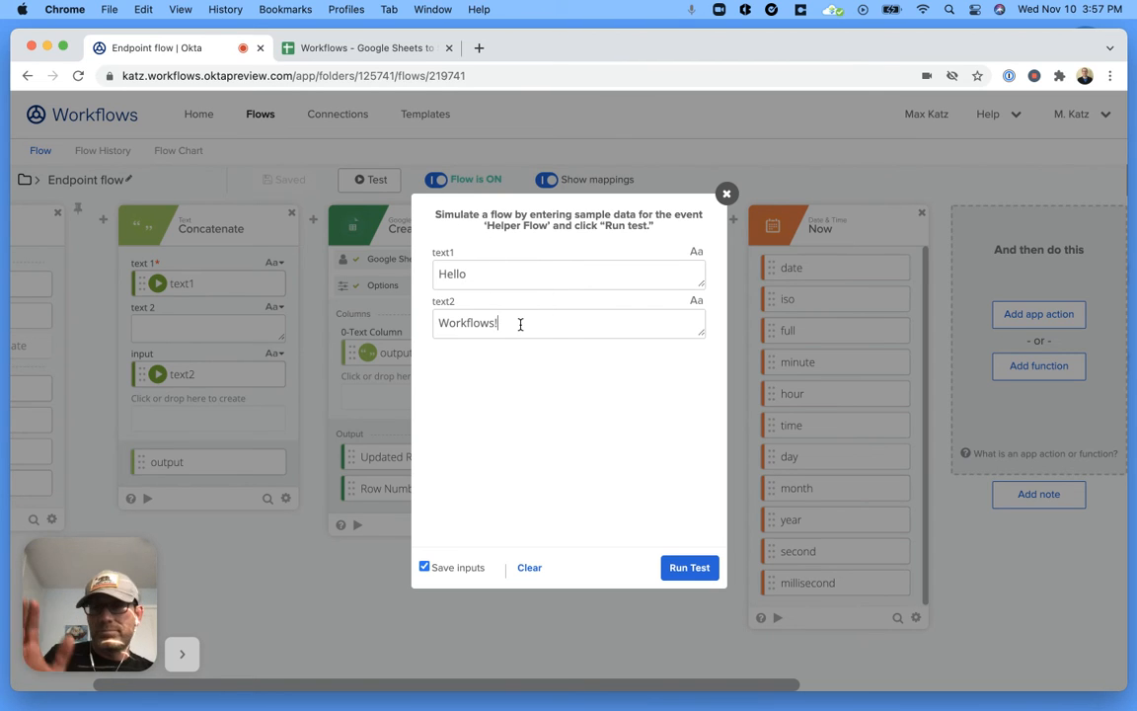
left_click(691, 569)
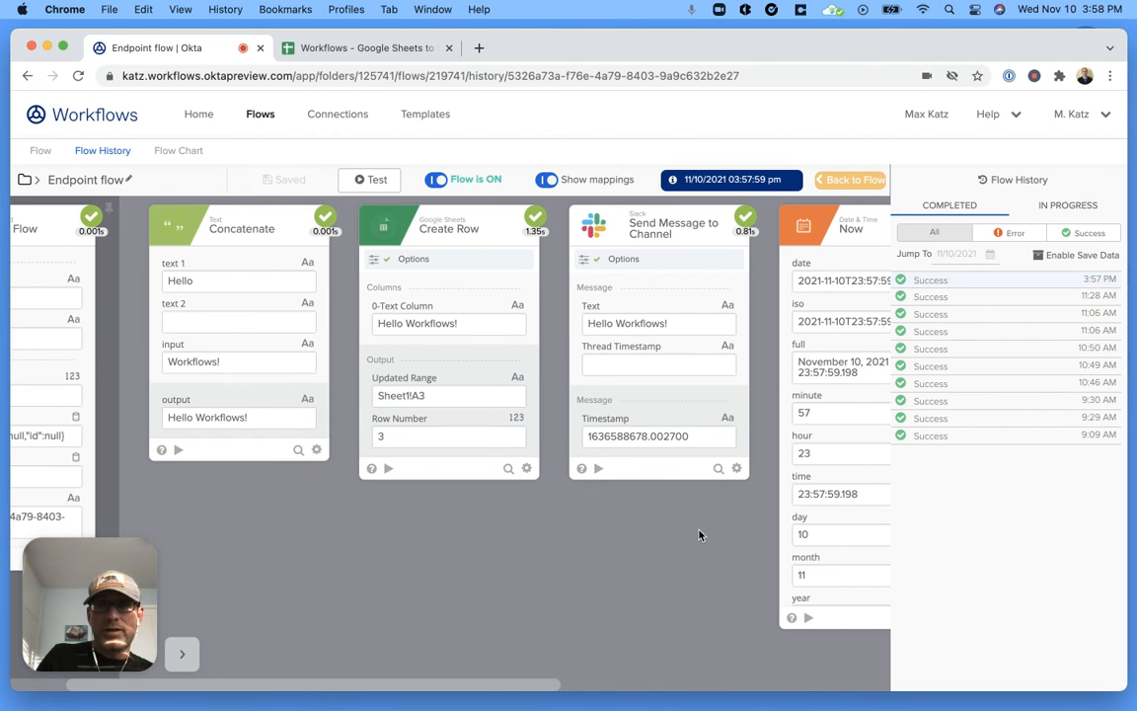
- Check the whole-flow test's output in the run history, the Google Sheets spreadsheet and Slack's workflows-test channel, and return to the flow editor
mouse_move(272, 416)
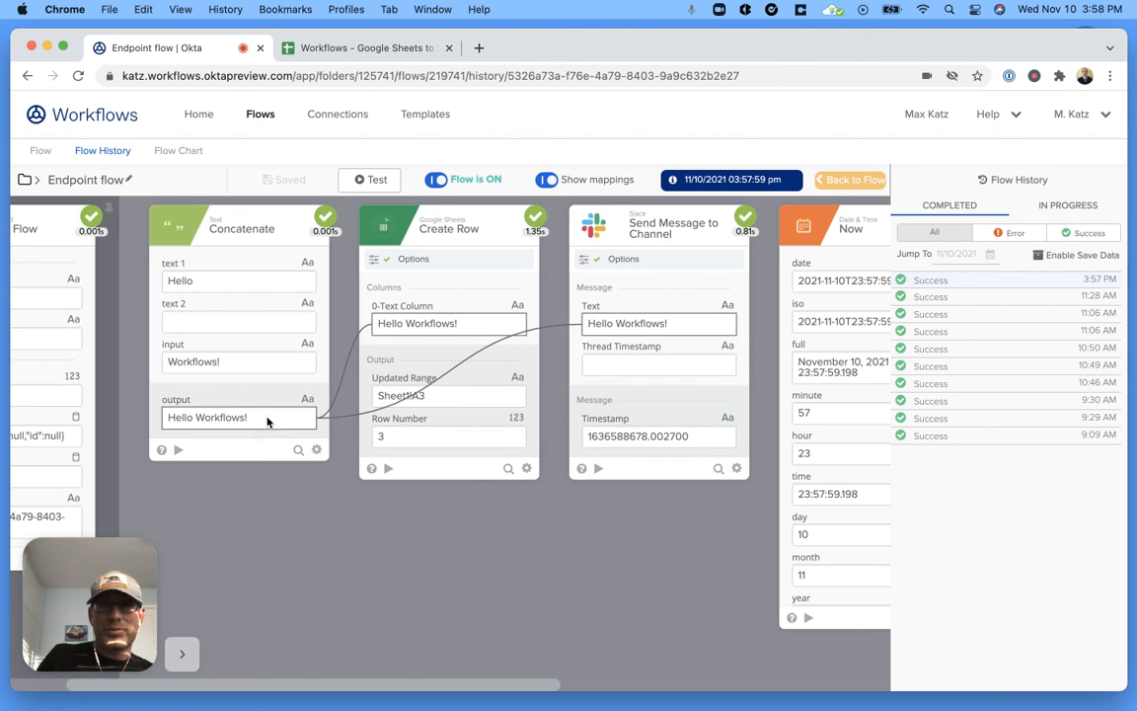
left_click(387, 49)
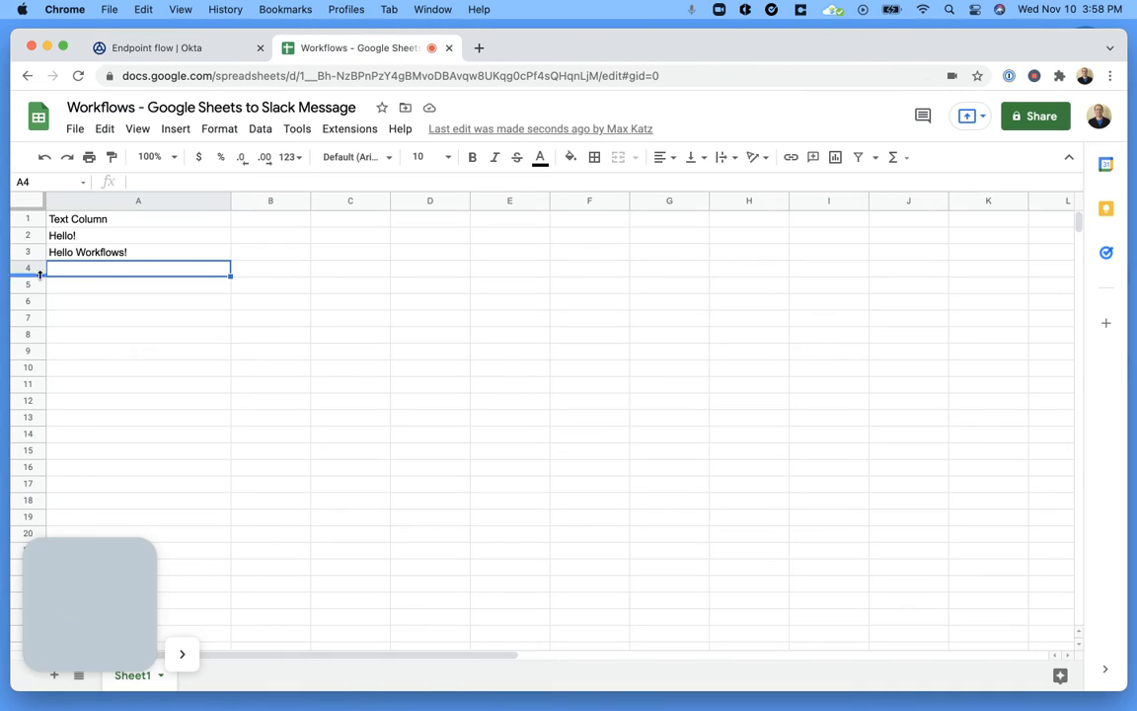
key("ctrl+Up")
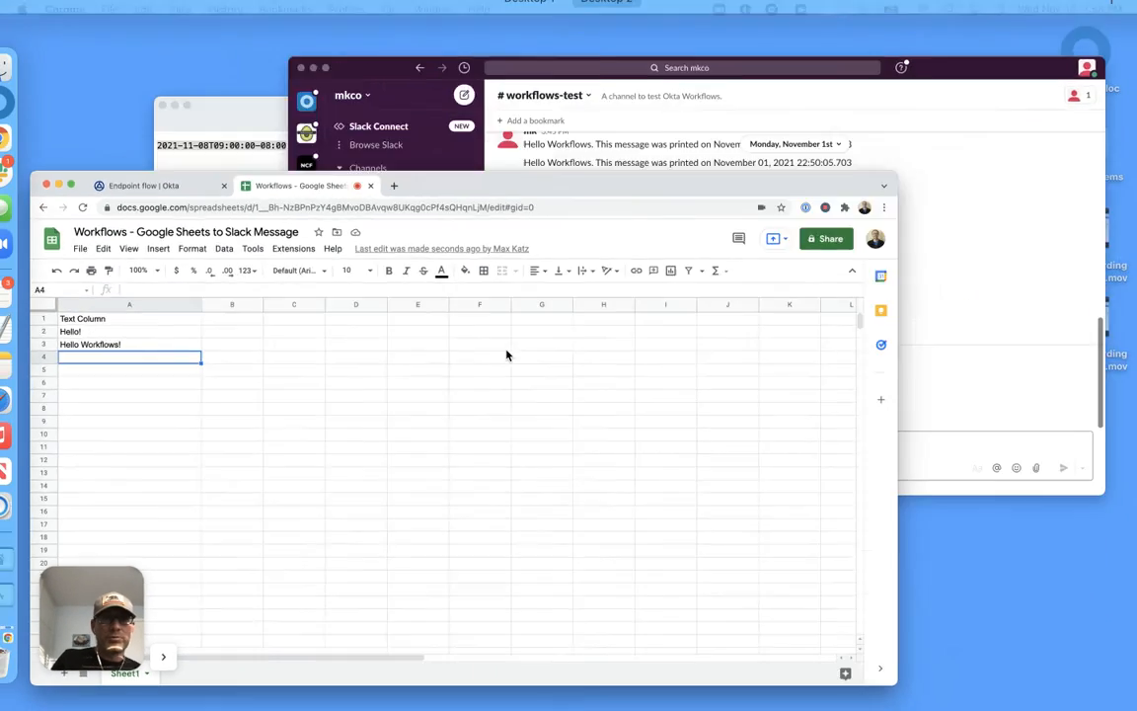
left_click(693, 264)
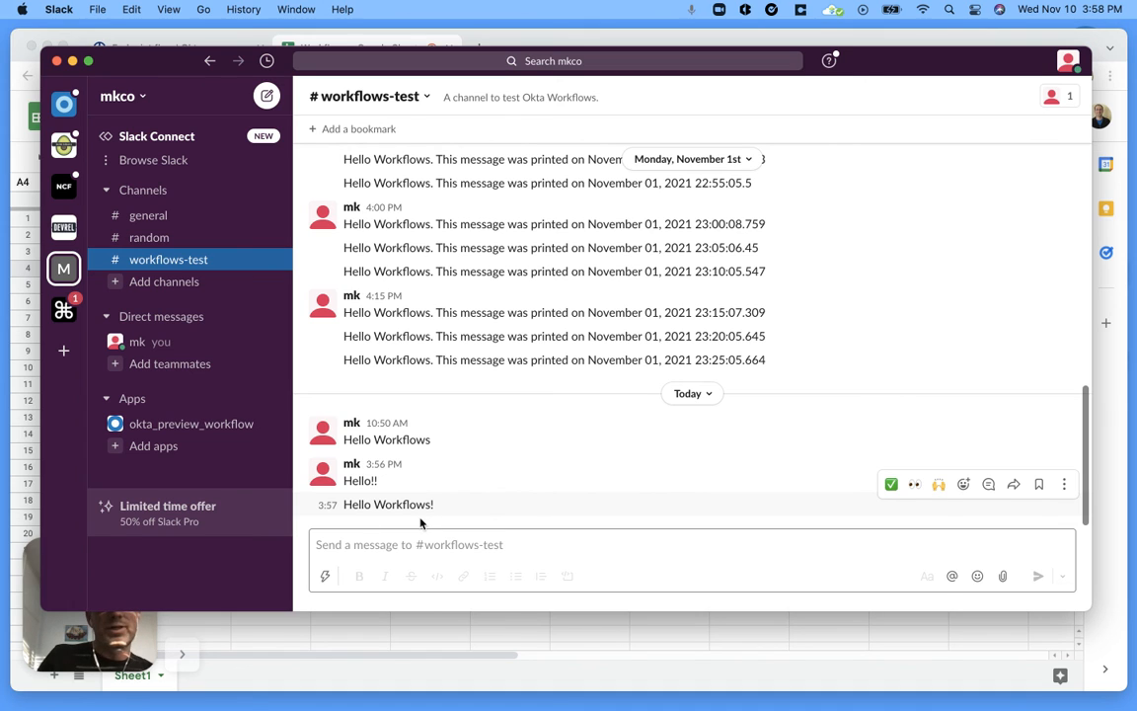
key("ctrl+Up")
left_click(525, 505)
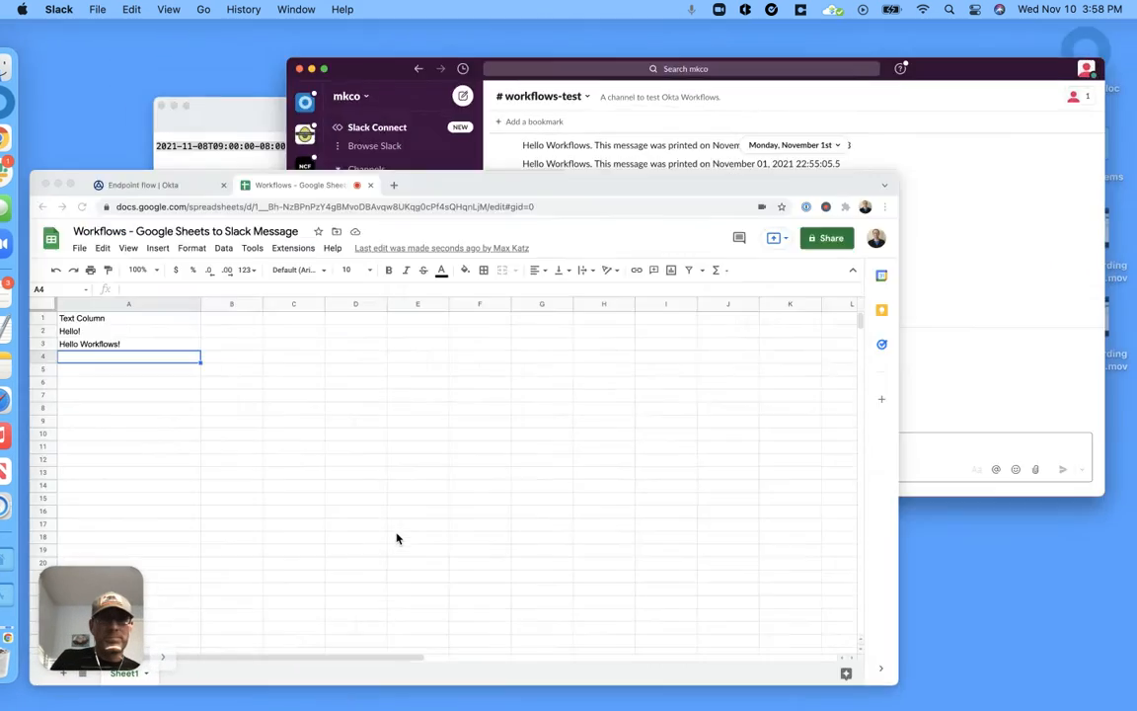
left_click(213, 49)
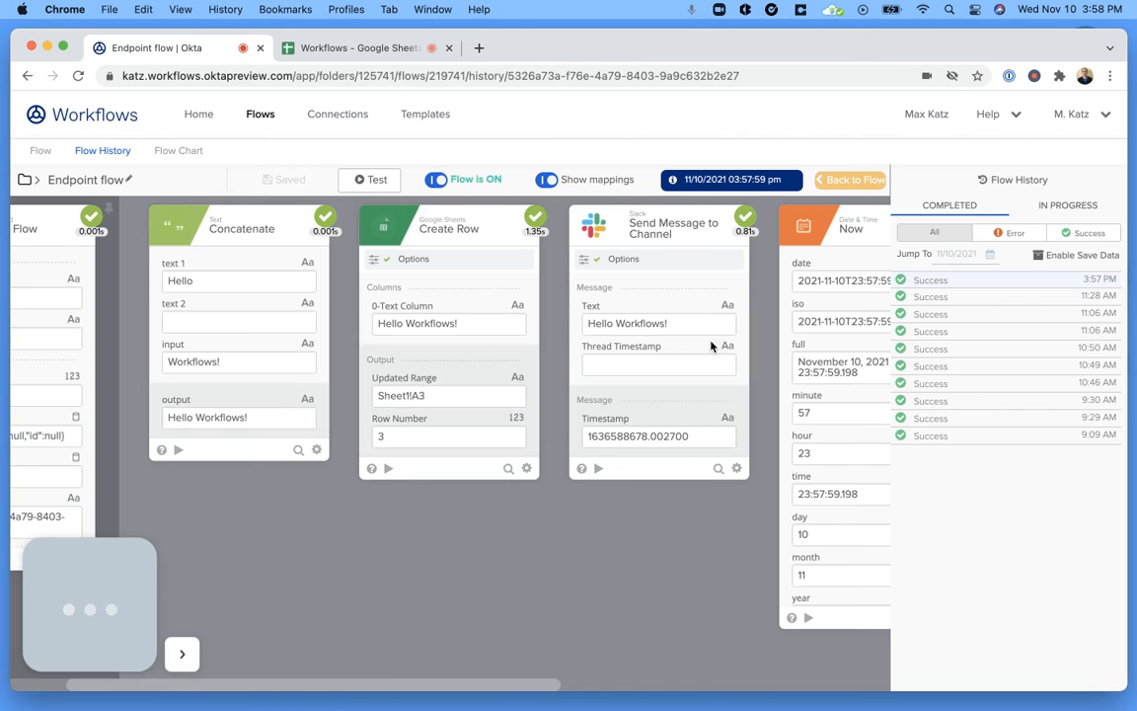
left_click(856, 179)
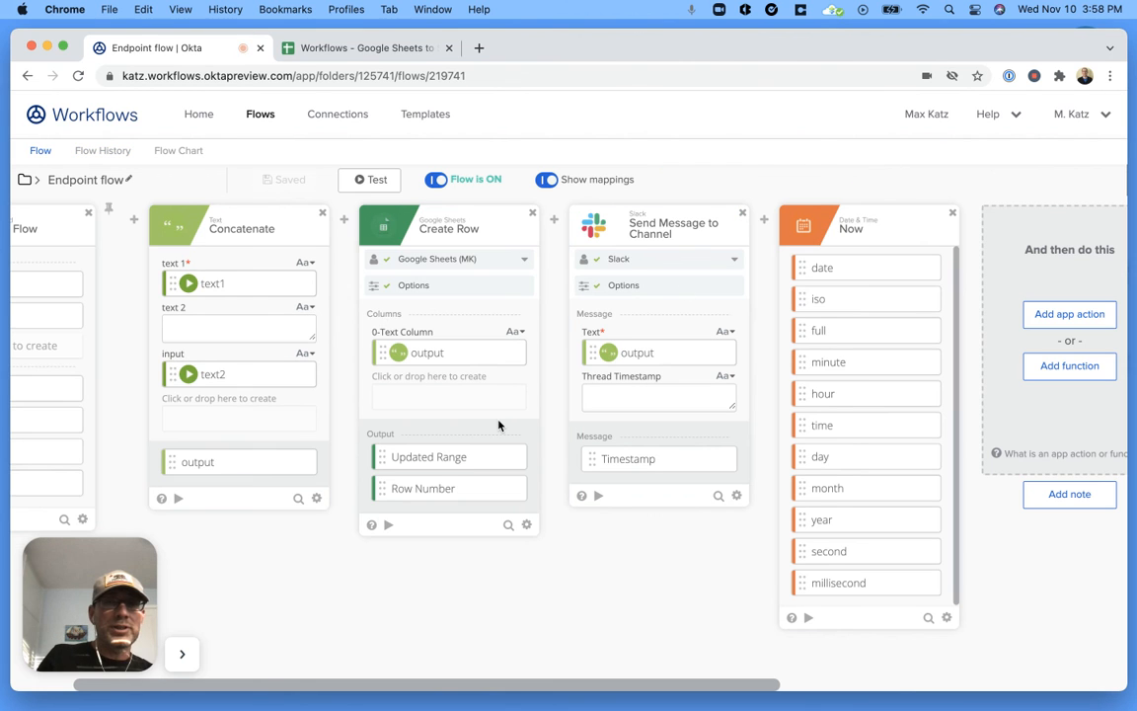